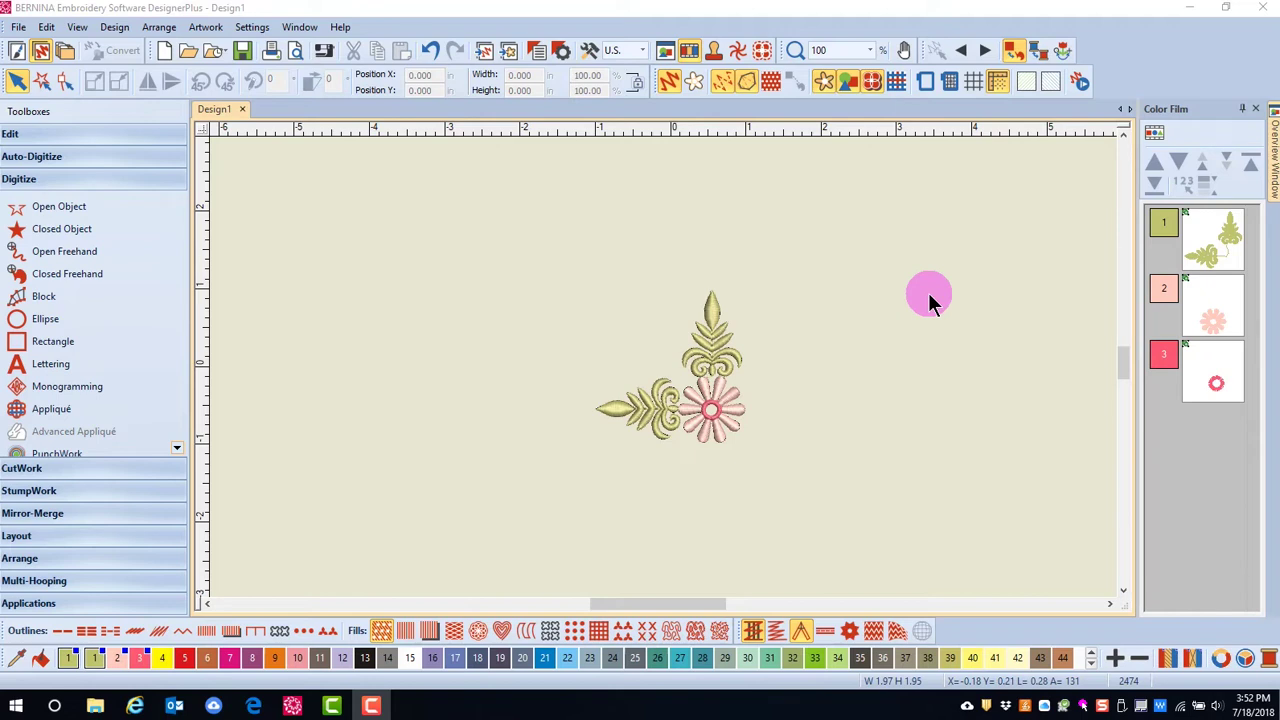
Step: Ctrl-drag a copy of the corner floral motif to the right of the original
{"action": "left_click", "coordinate": [716, 412]}
{"action": "right_click", "coordinate": [716, 416]}
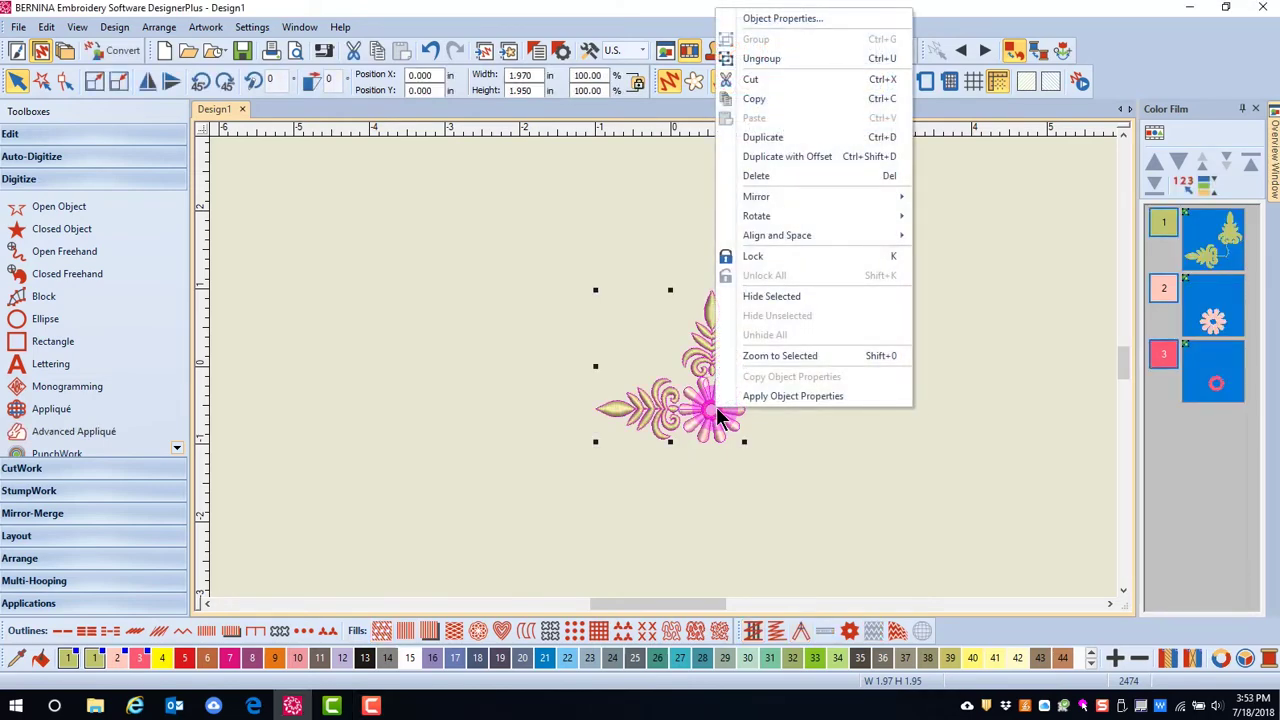
{"action": "left_click", "coordinate": [716, 416]}
{"action": "left_click_drag", "start_coordinate": [716, 414], "coordinate": [940, 414]}
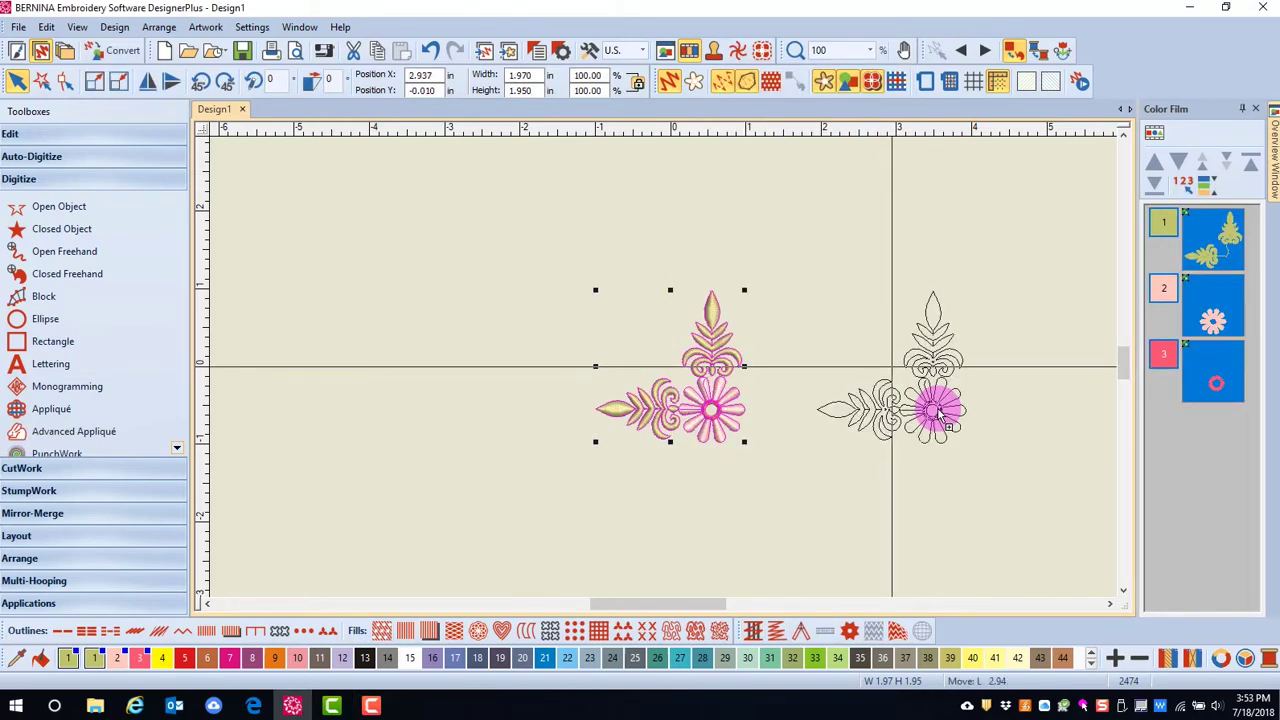
{"action": "left_click", "coordinate": [1058, 300]}
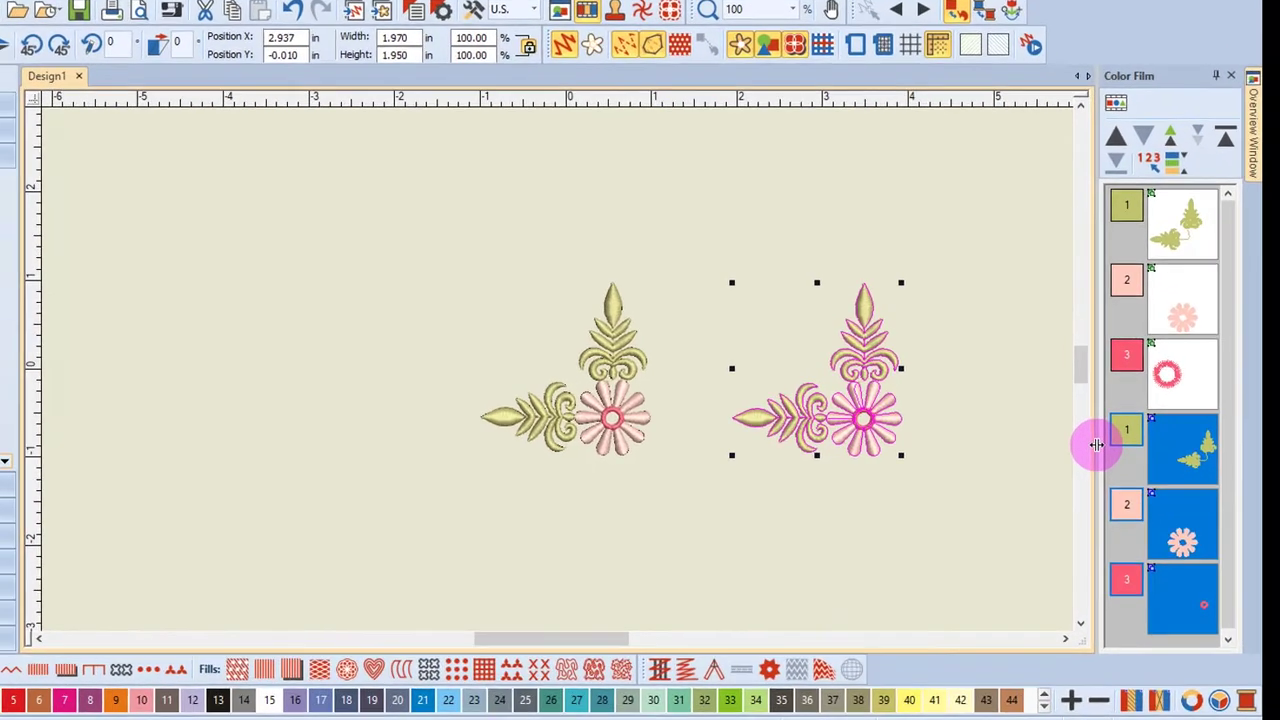
Step: Widen the Color Film panel so the colour stop thumbnails are larger
{"action": "left_click_drag", "start_coordinate": [1097, 444], "coordinate": [973, 437]}
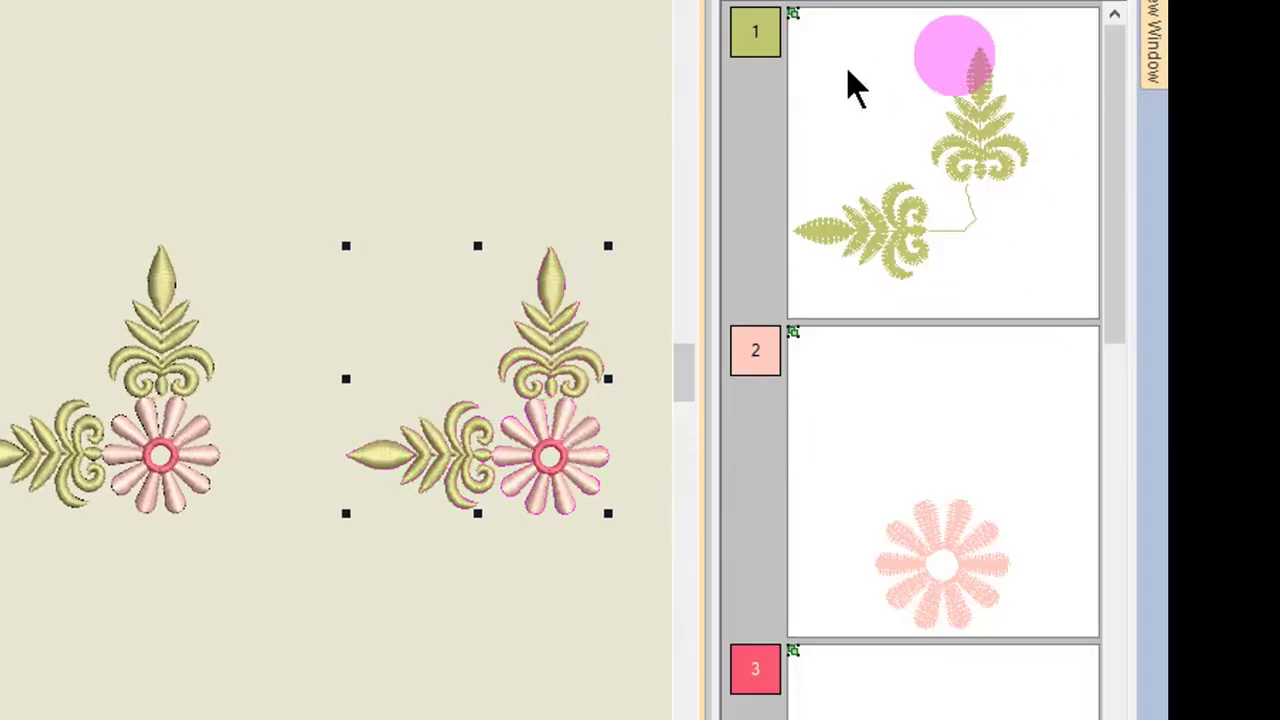
{"action": "left_click_drag", "start_coordinate": [1109, 100], "coordinate": [1124, 340]}
{"action": "left_click", "coordinate": [594, 90]}
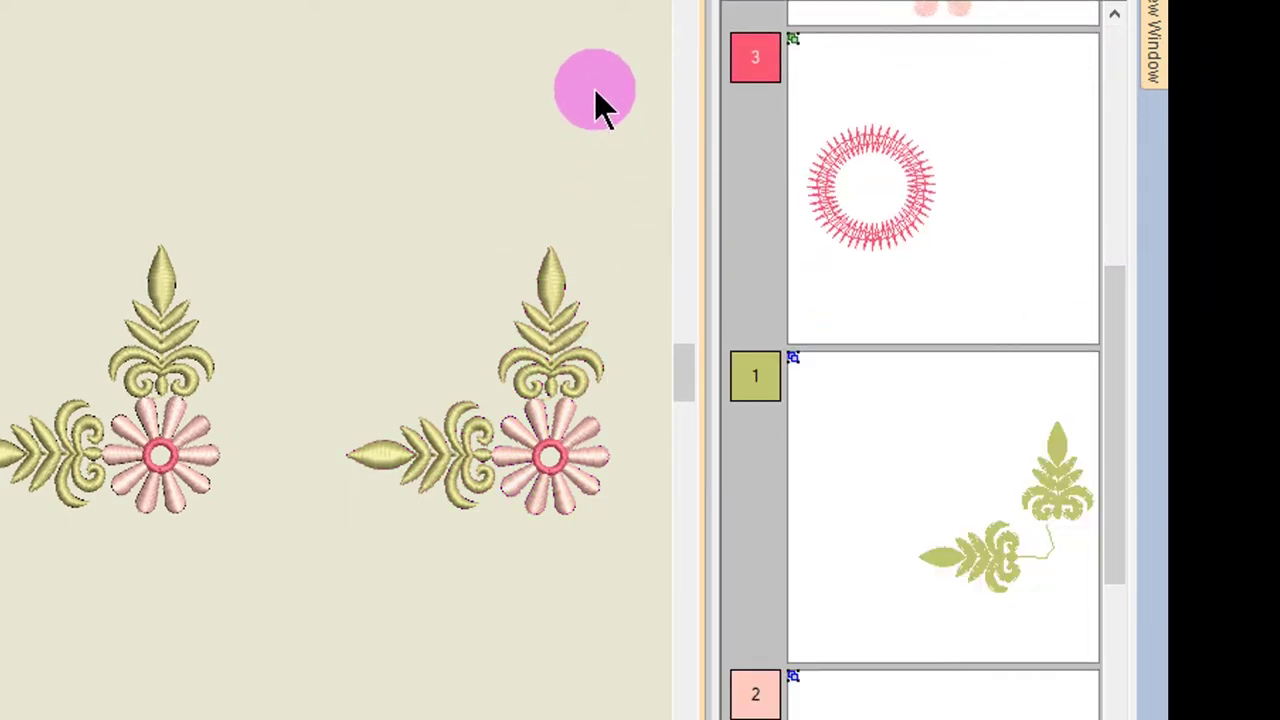
Step: Inspect the copy's leaf colour block options and Object Properties, closing them without changes
{"action": "right_click", "coordinate": [937, 501]}
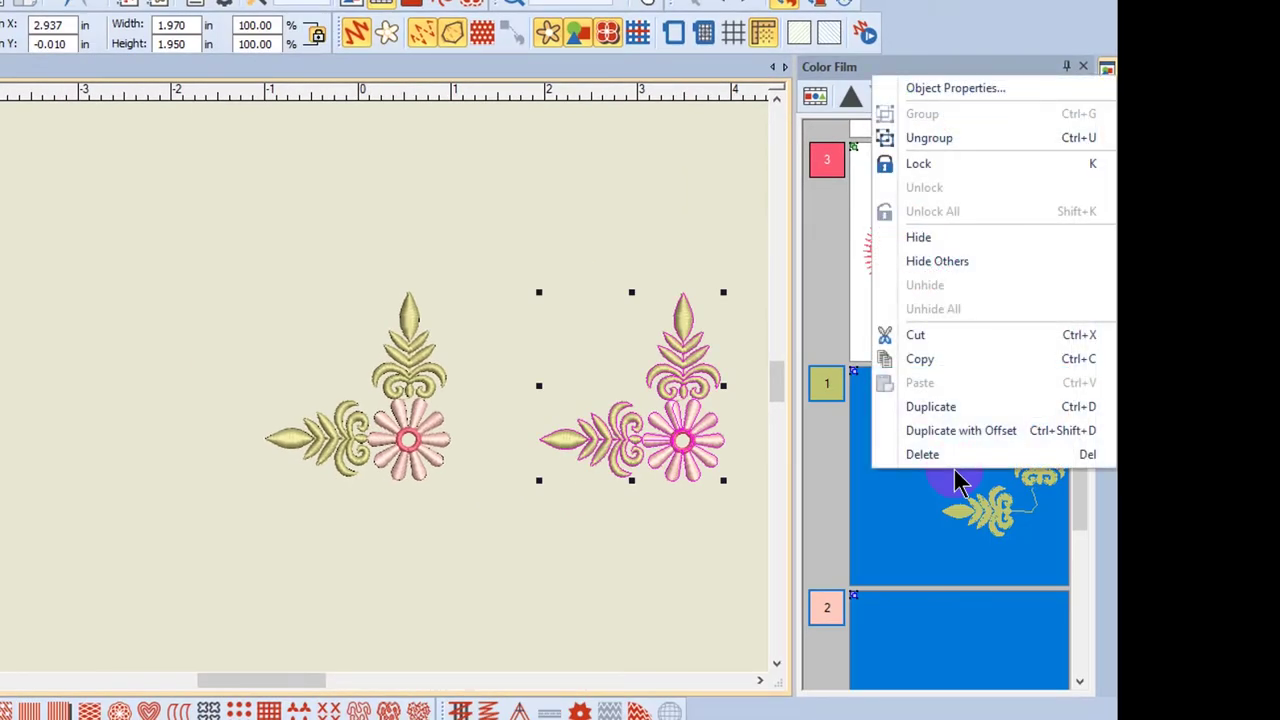
{"action": "left_click", "coordinate": [983, 89]}
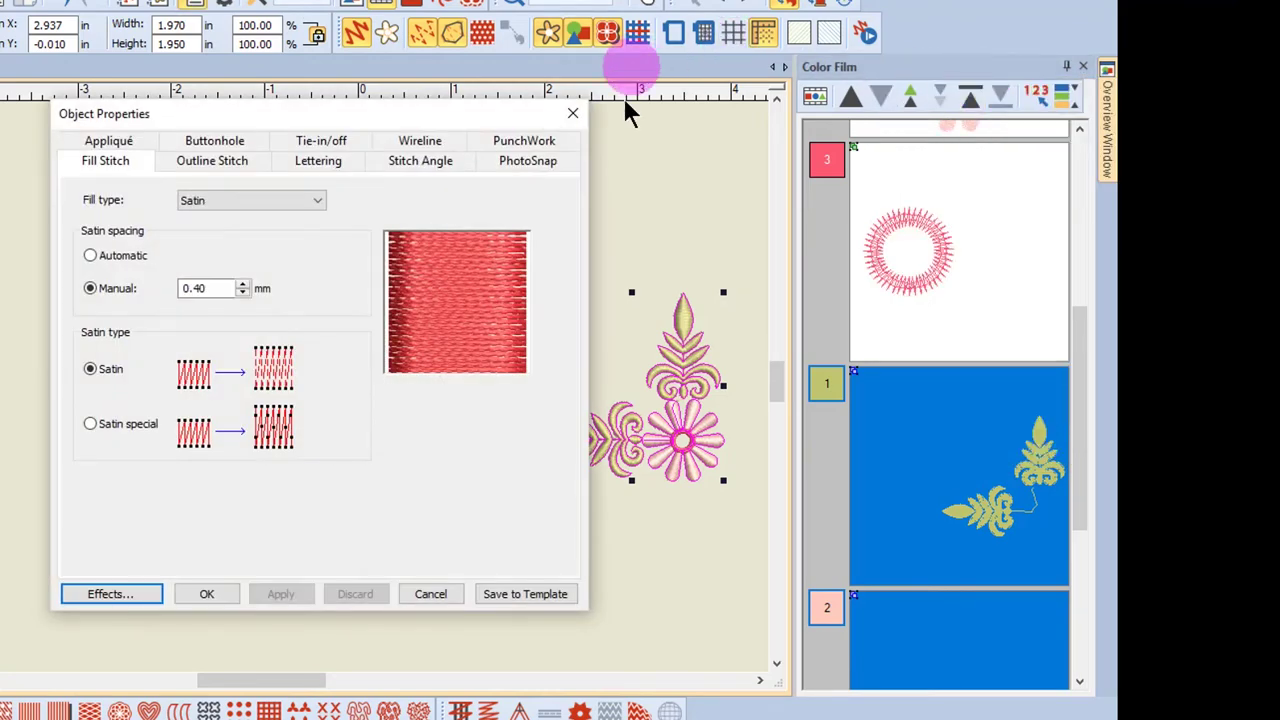
{"action": "left_click", "coordinate": [573, 113]}
{"action": "right_click", "coordinate": [914, 423]}
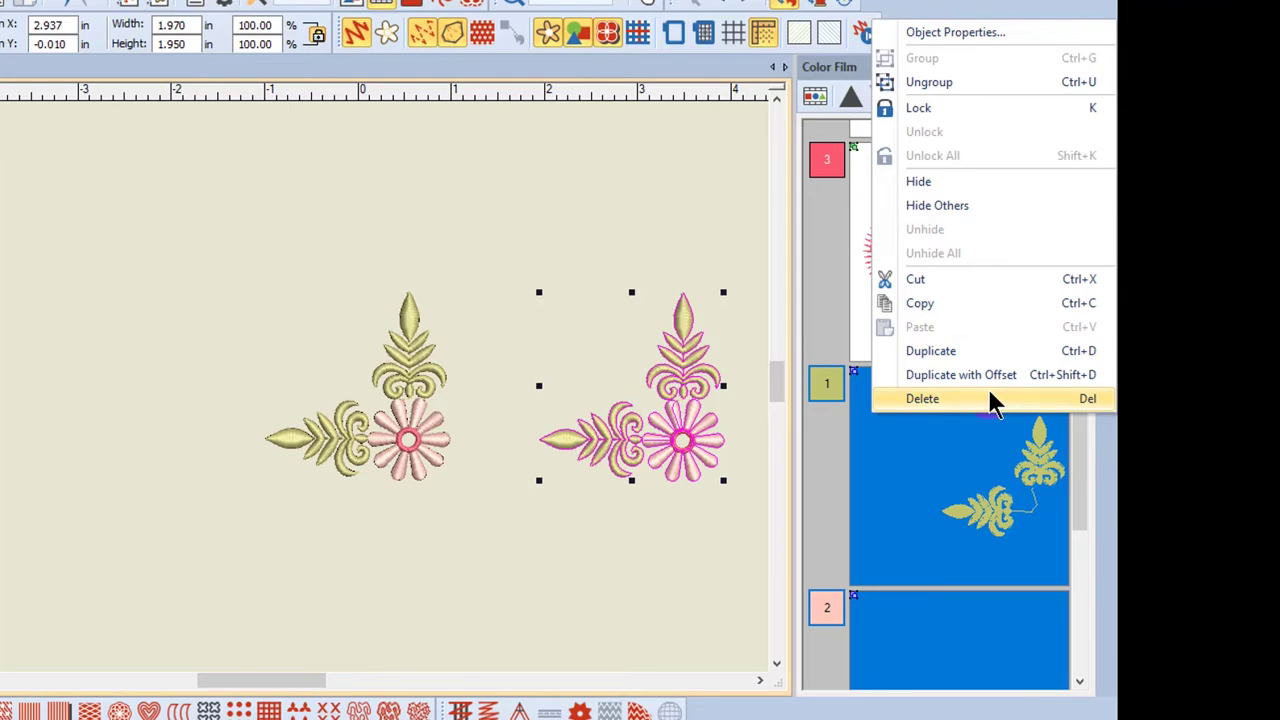
{"action": "left_click", "coordinate": [556, 191]}
{"action": "scroll", "coordinate": [978, 340], "scroll_direction": "up", "scroll_amount": 5}
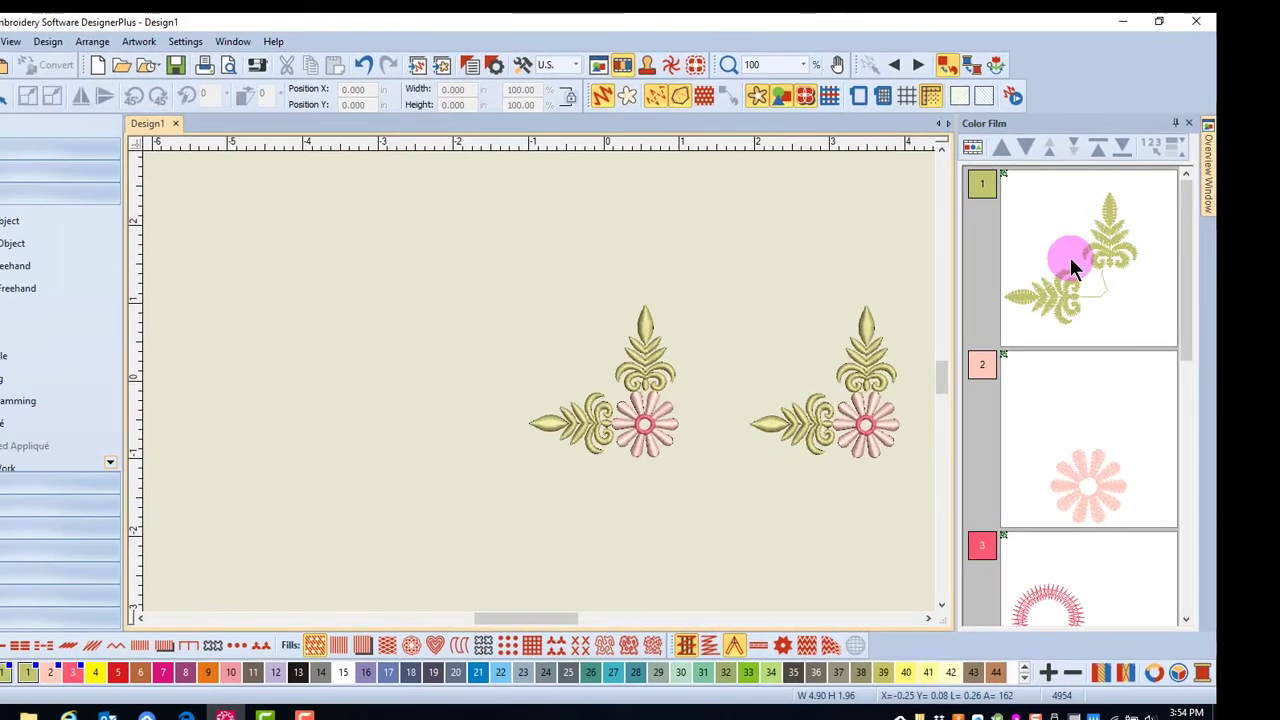
Step: Ungroup the left motif and recolour its leaf colour block to palette colour 32
{"action": "right_click", "coordinate": [1070, 257]}
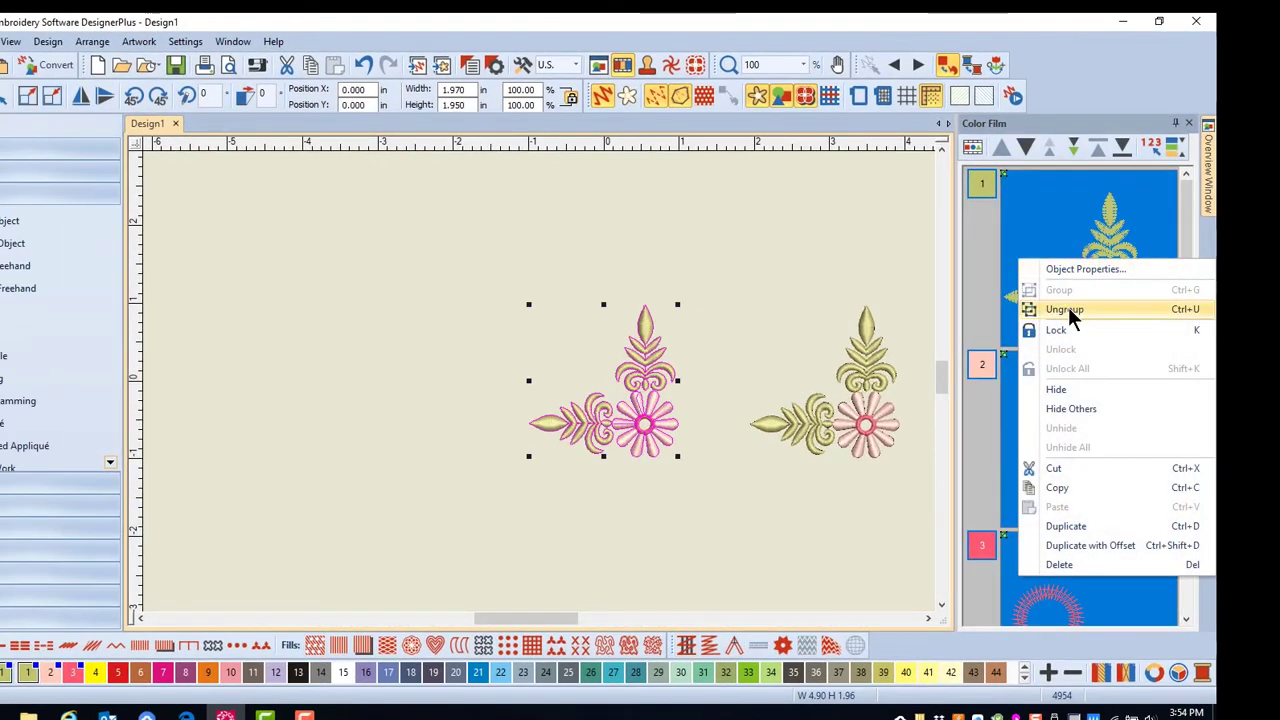
{"action": "left_click", "coordinate": [1066, 309]}
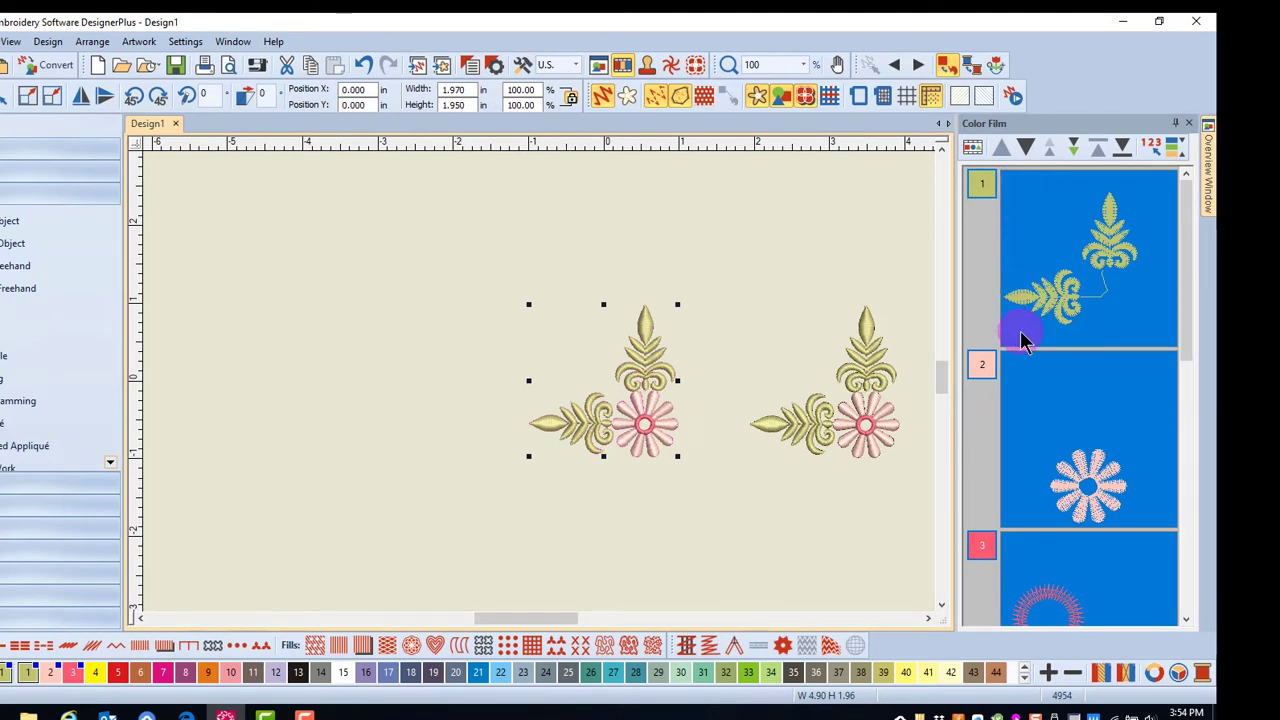
{"action": "left_click", "coordinate": [734, 226]}
{"action": "left_click", "coordinate": [1070, 268]}
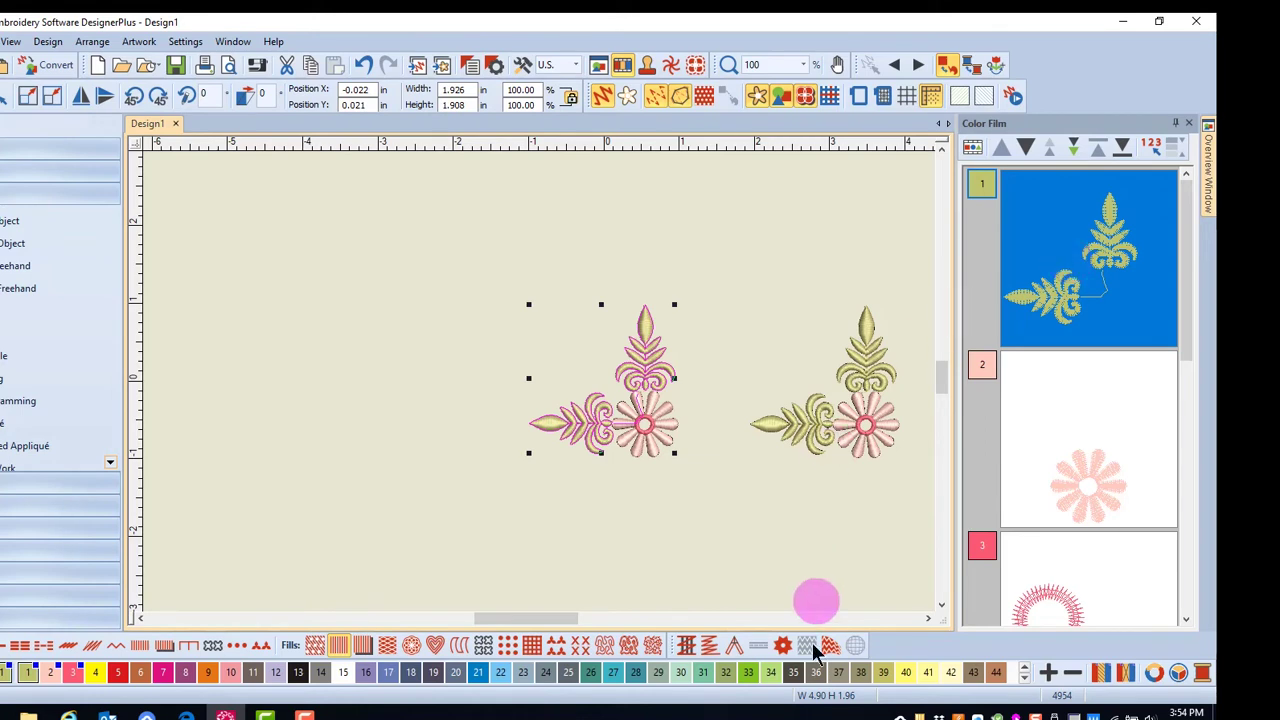
{"action": "left_click", "coordinate": [727, 680]}
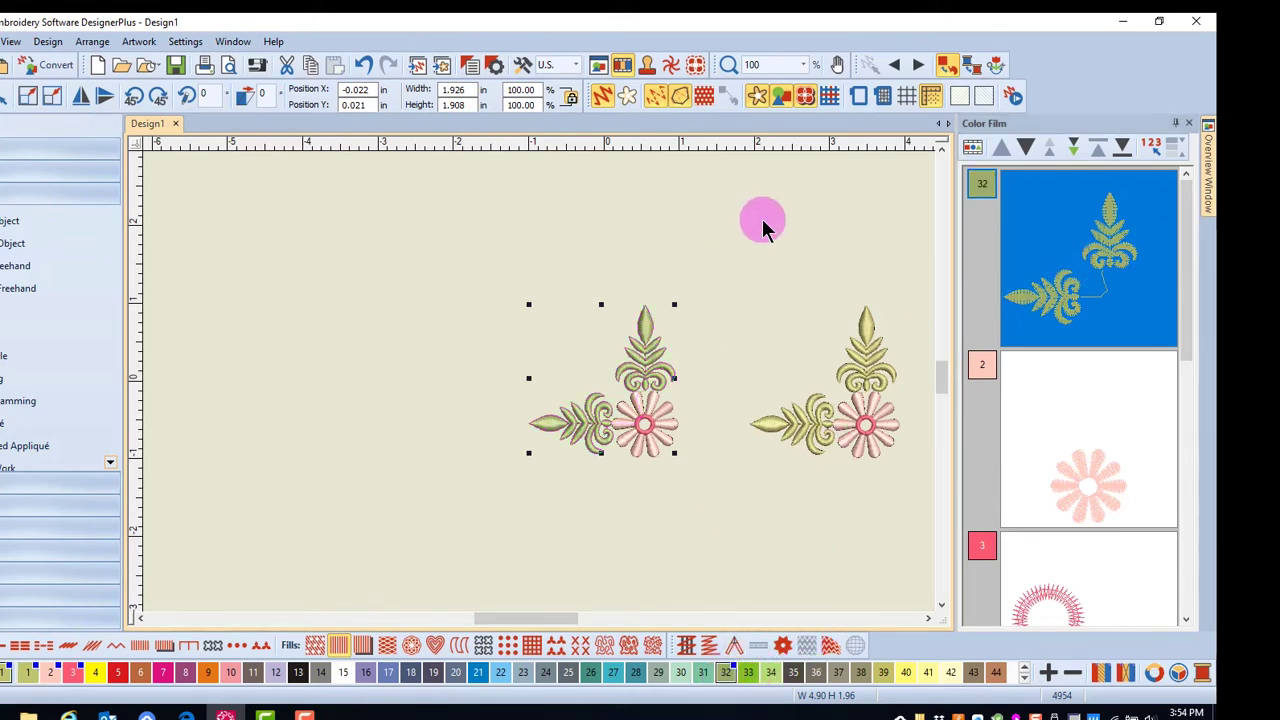
Step: Convert the left flower's centre ring into a Stemstitch Outline
{"action": "left_click", "coordinate": [762, 219]}
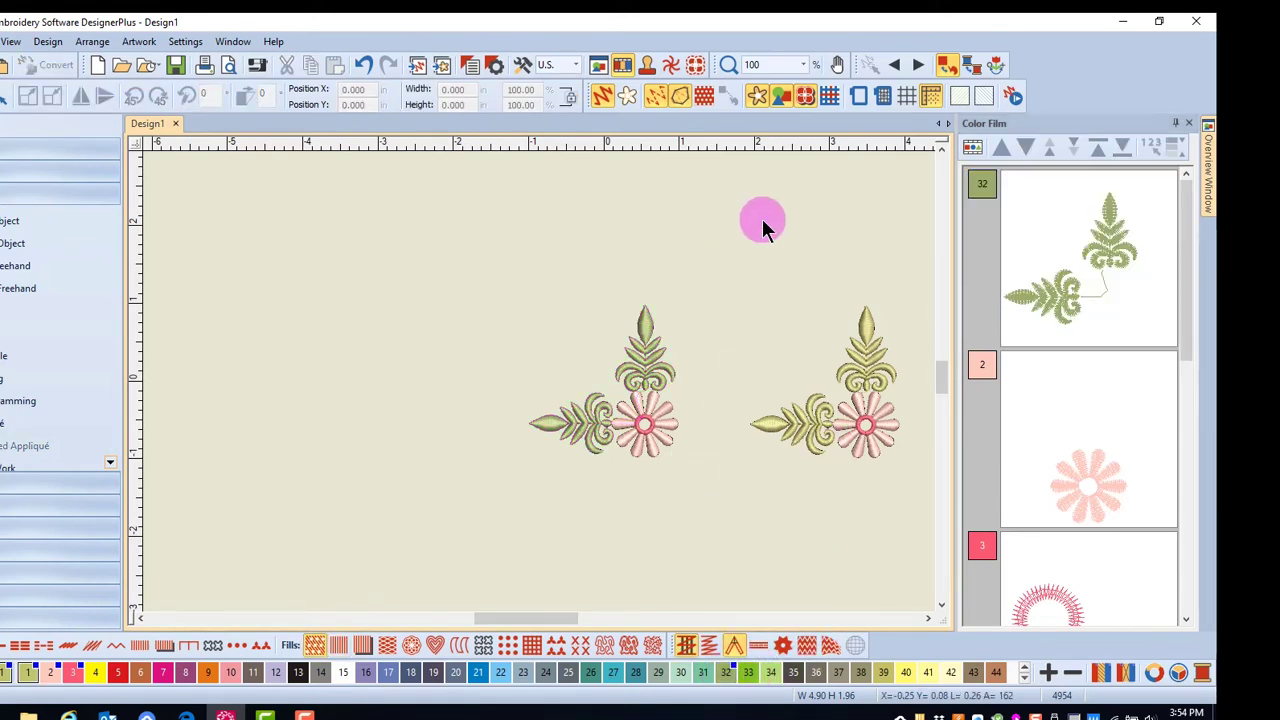
{"action": "left_click", "coordinate": [644, 432]}
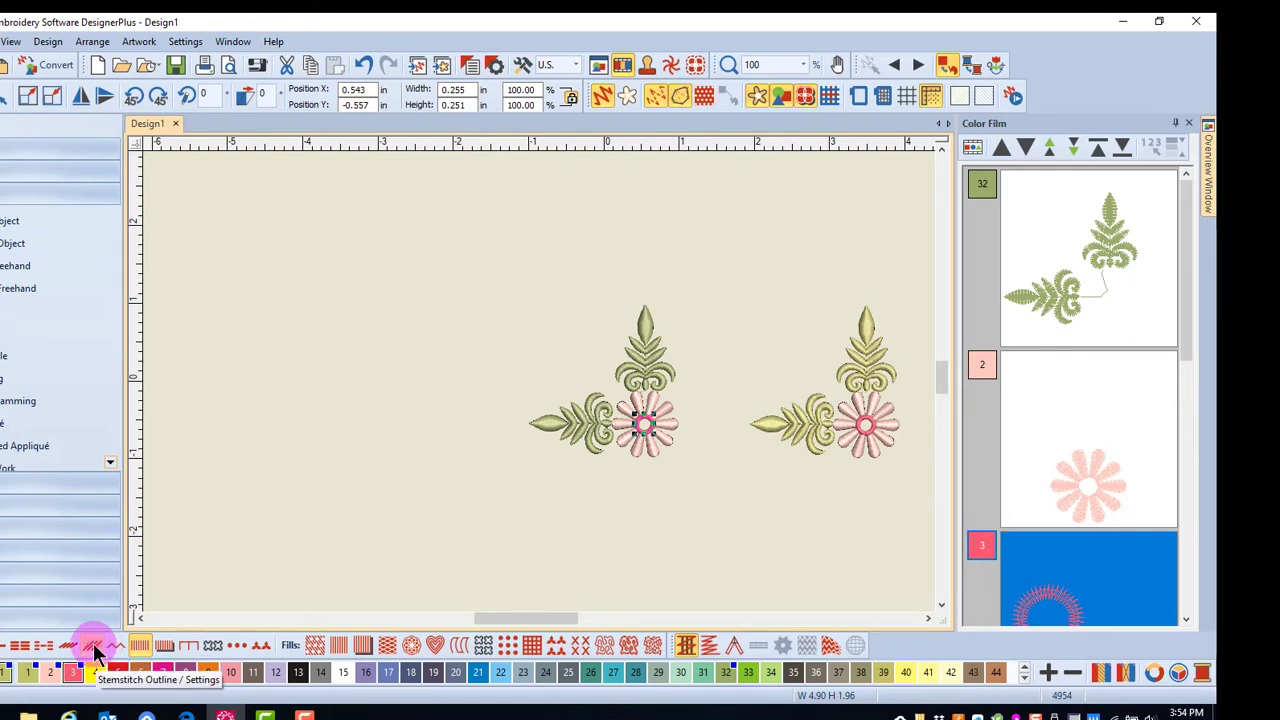
{"action": "left_click", "coordinate": [94, 650]}
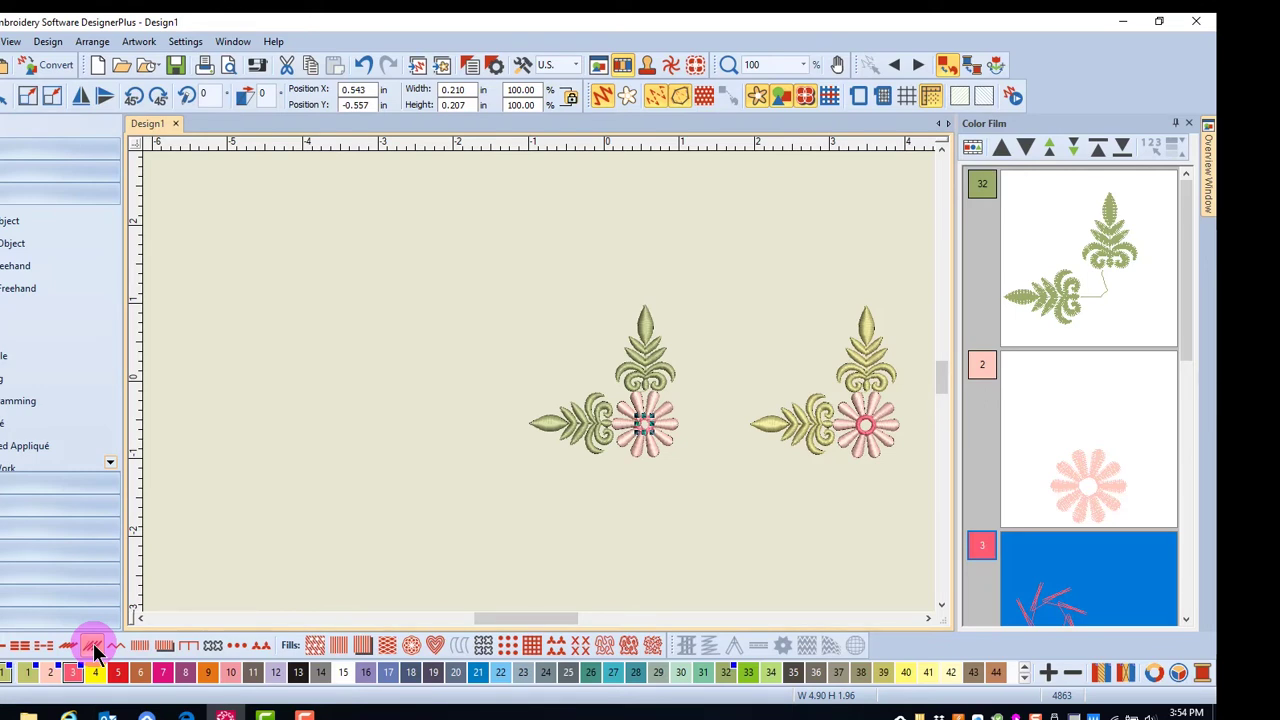
Step: Set the flower centre's outline stitch spacing to 1 mm in Object Properties
{"action": "right_click", "coordinate": [1096, 570]}
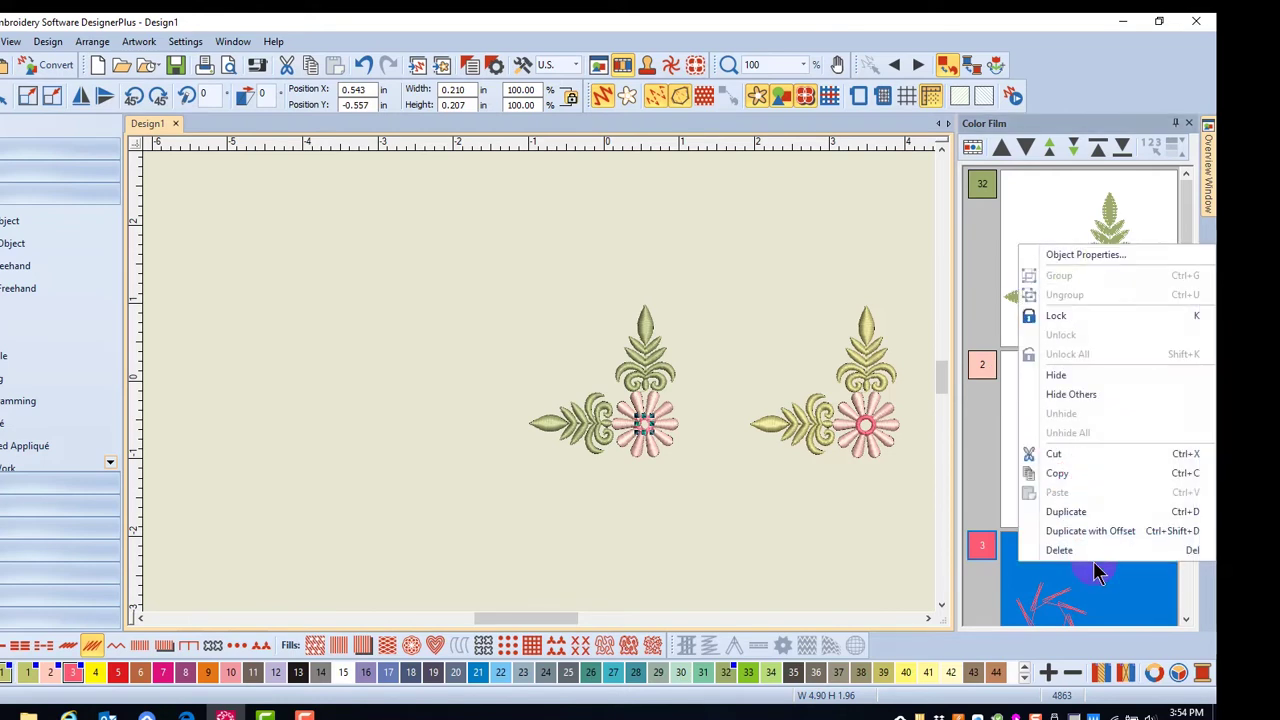
{"action": "left_click", "coordinate": [1091, 253]}
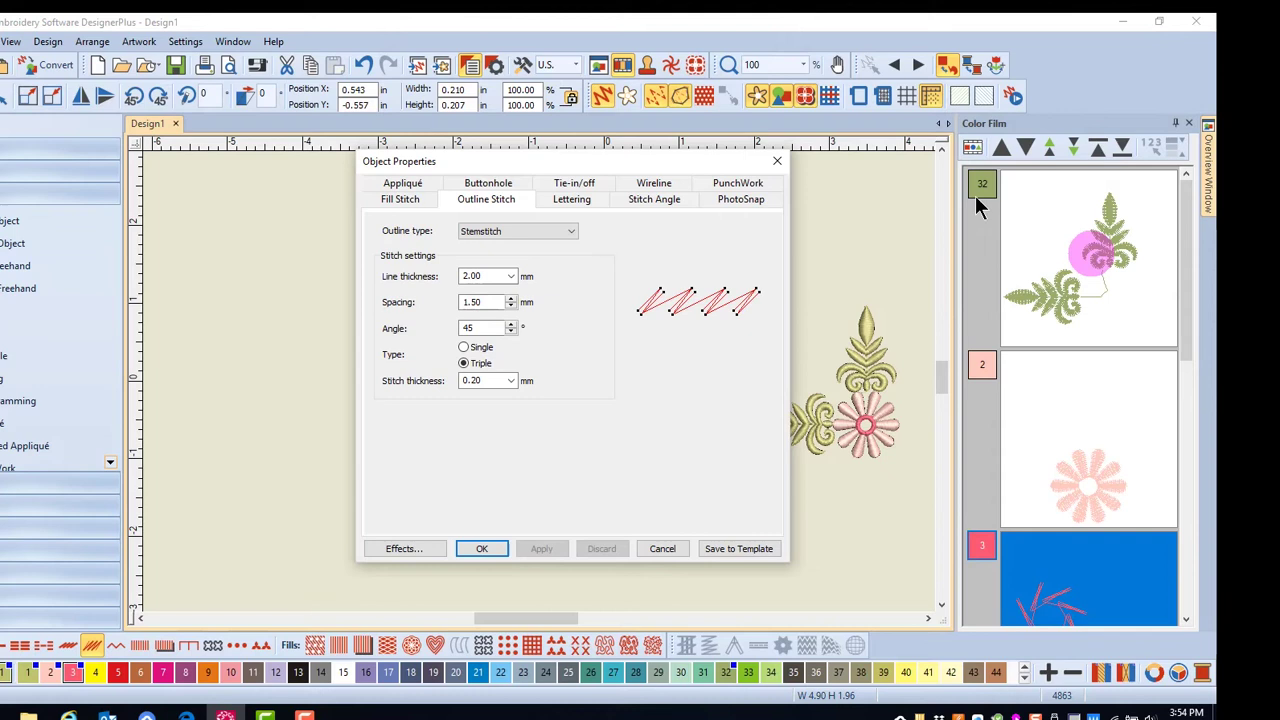
{"action": "double_click", "coordinate": [490, 304]}
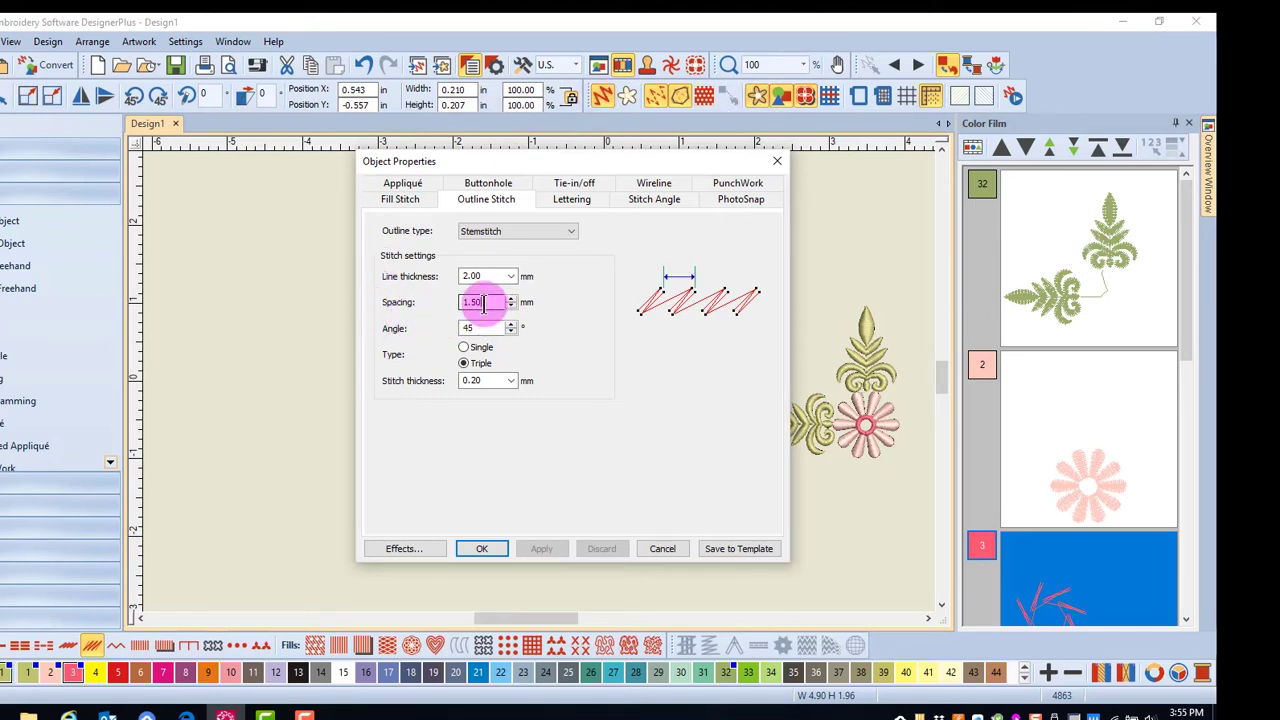
{"action": "type", "text": "1"}
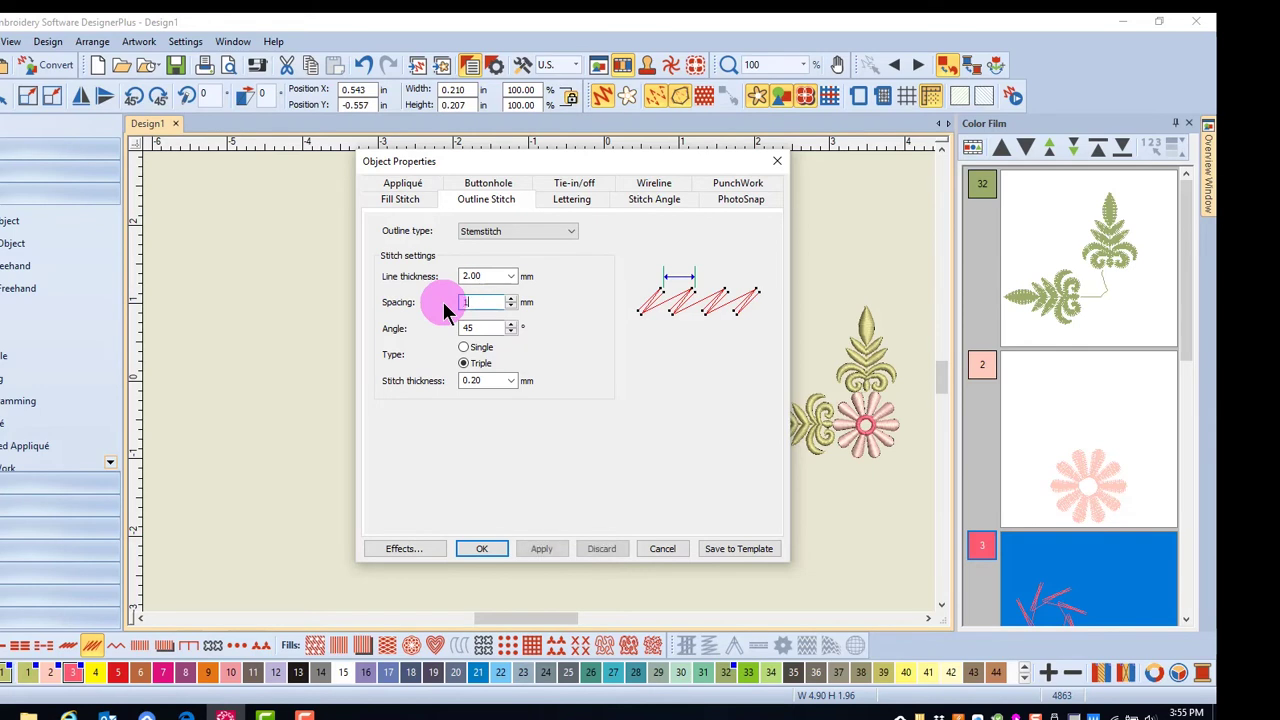
{"action": "left_click", "coordinate": [484, 550]}
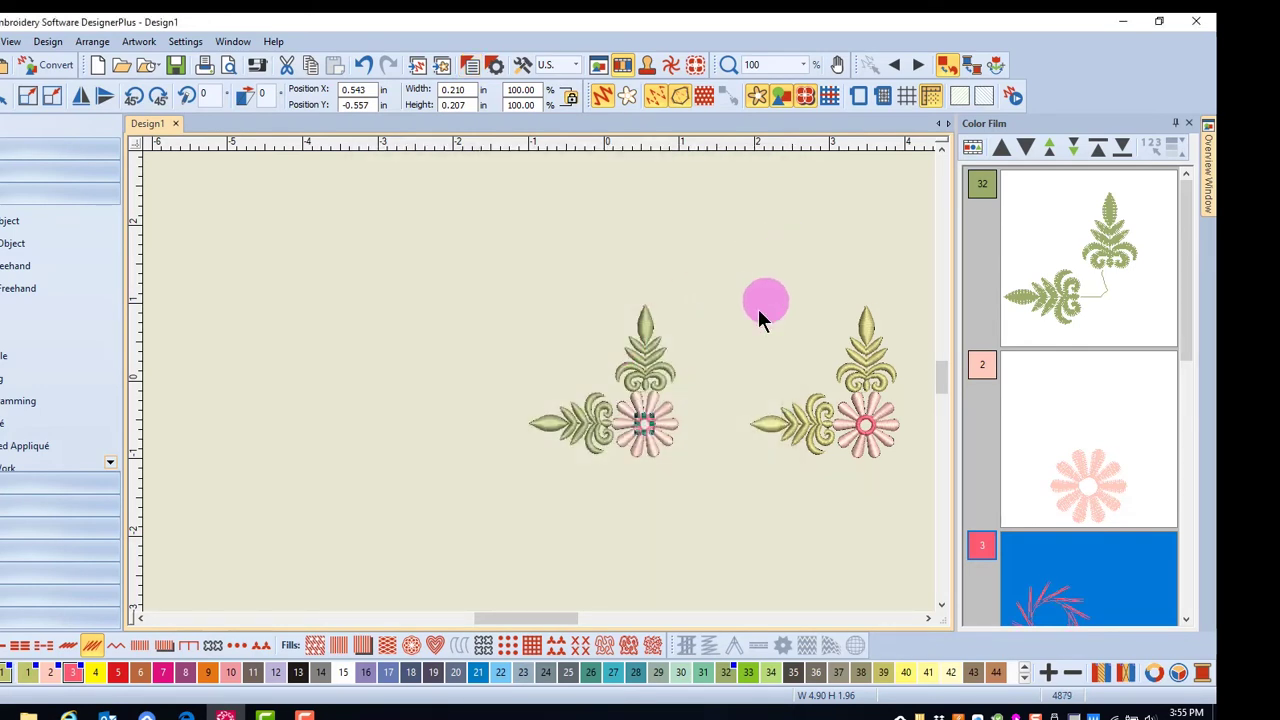
Step: Switch Color Film to Show Objects, enlarge the list, and zoom to fit both motifs
{"action": "left_click", "coordinate": [713, 342]}
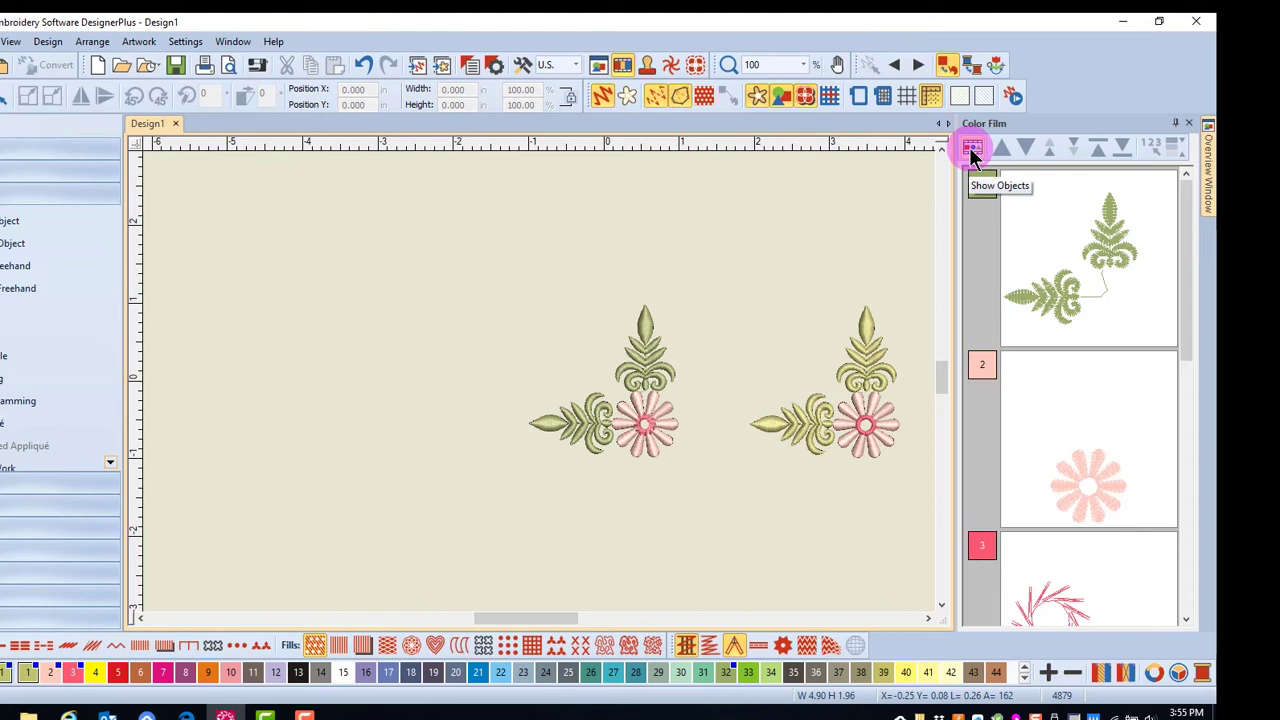
{"action": "left_click", "coordinate": [970, 147]}
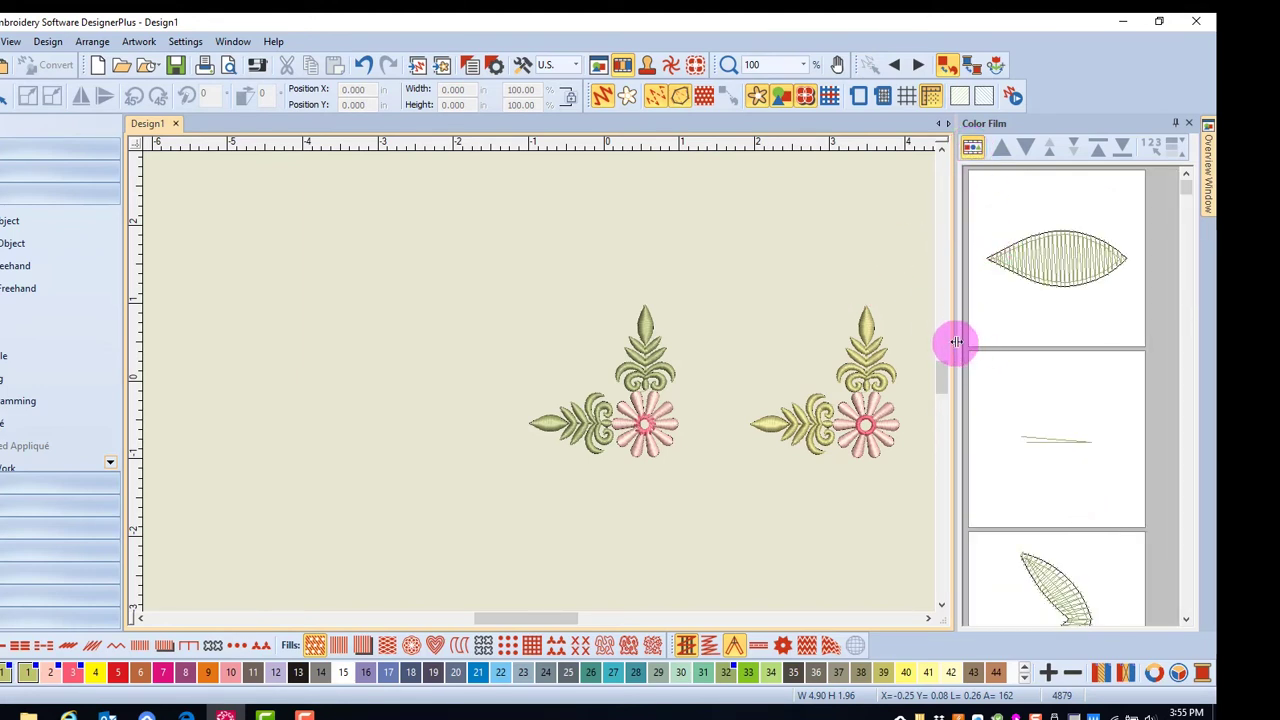
{"action": "left_click_drag", "start_coordinate": [956, 345], "coordinate": [1067, 300]}
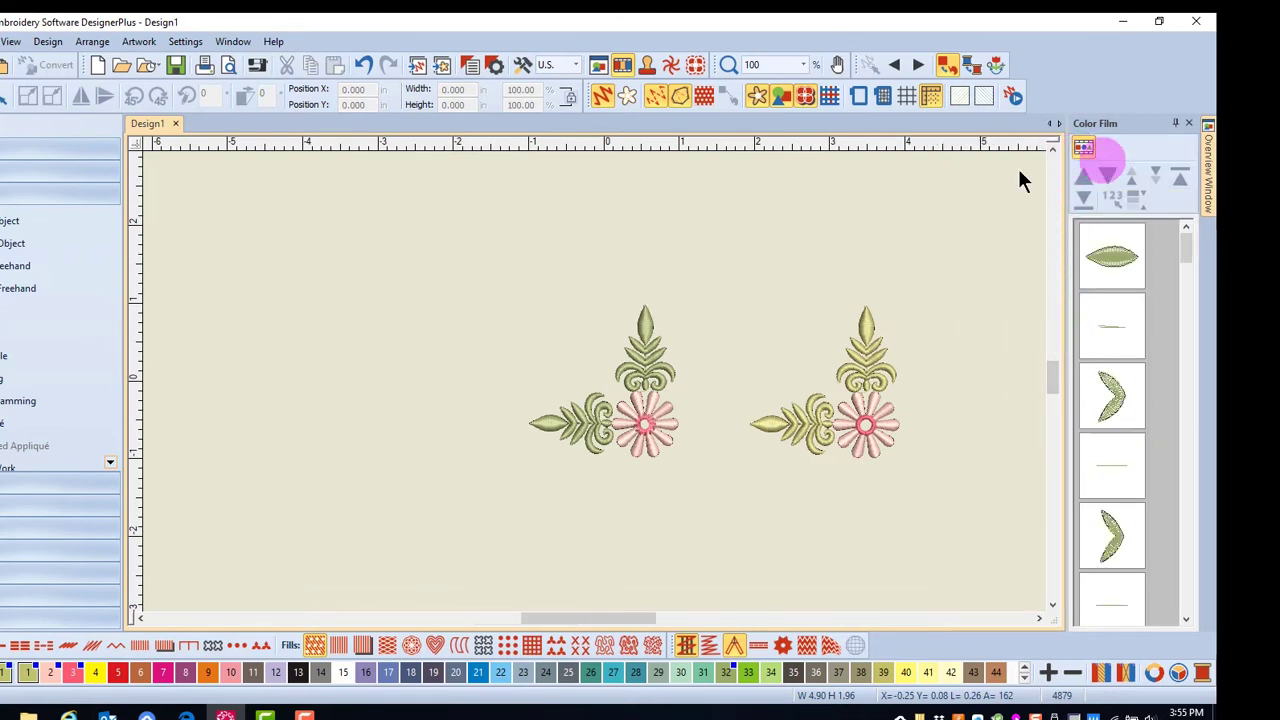
{"action": "key", "text": "0"}
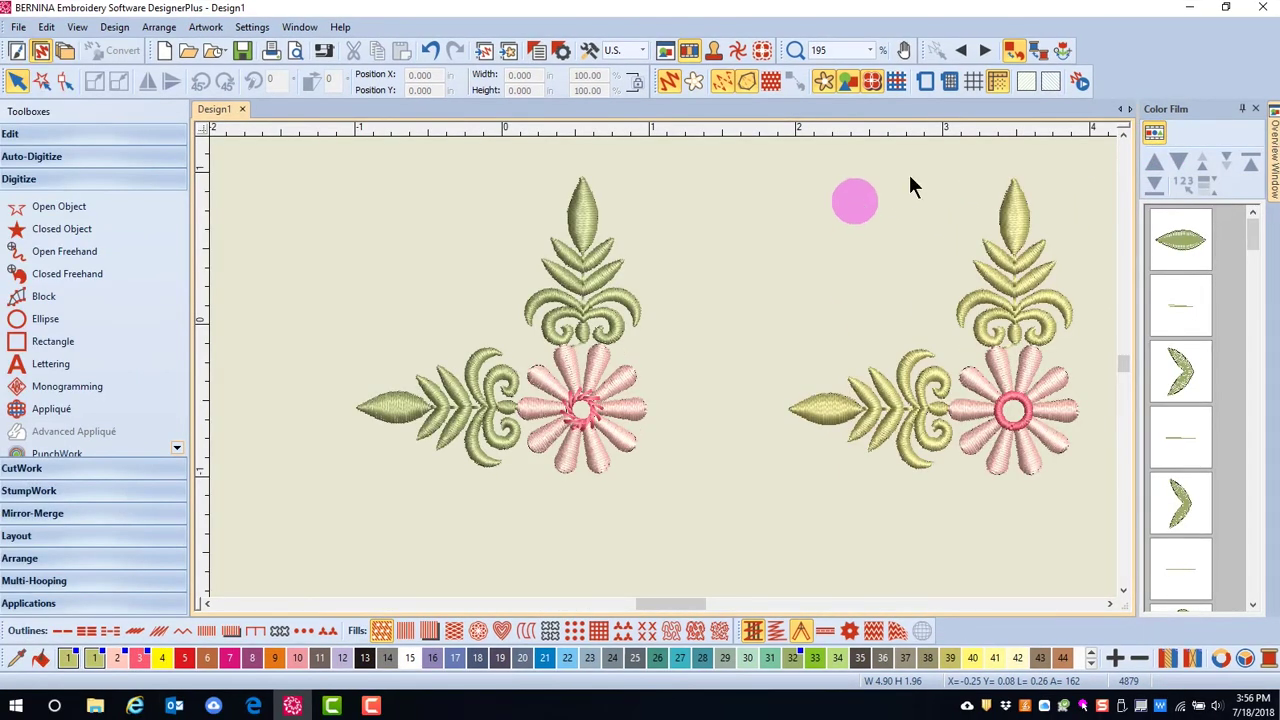
Step: Select the left motif's top and side leaves and assign them thread colour 1
{"action": "left_click", "coordinate": [1184, 244]}
{"action": "left_click_drag", "start_coordinate": [1254, 238], "coordinate": [1252, 322]}
{"action": "left_click", "coordinate": [1178, 330]}
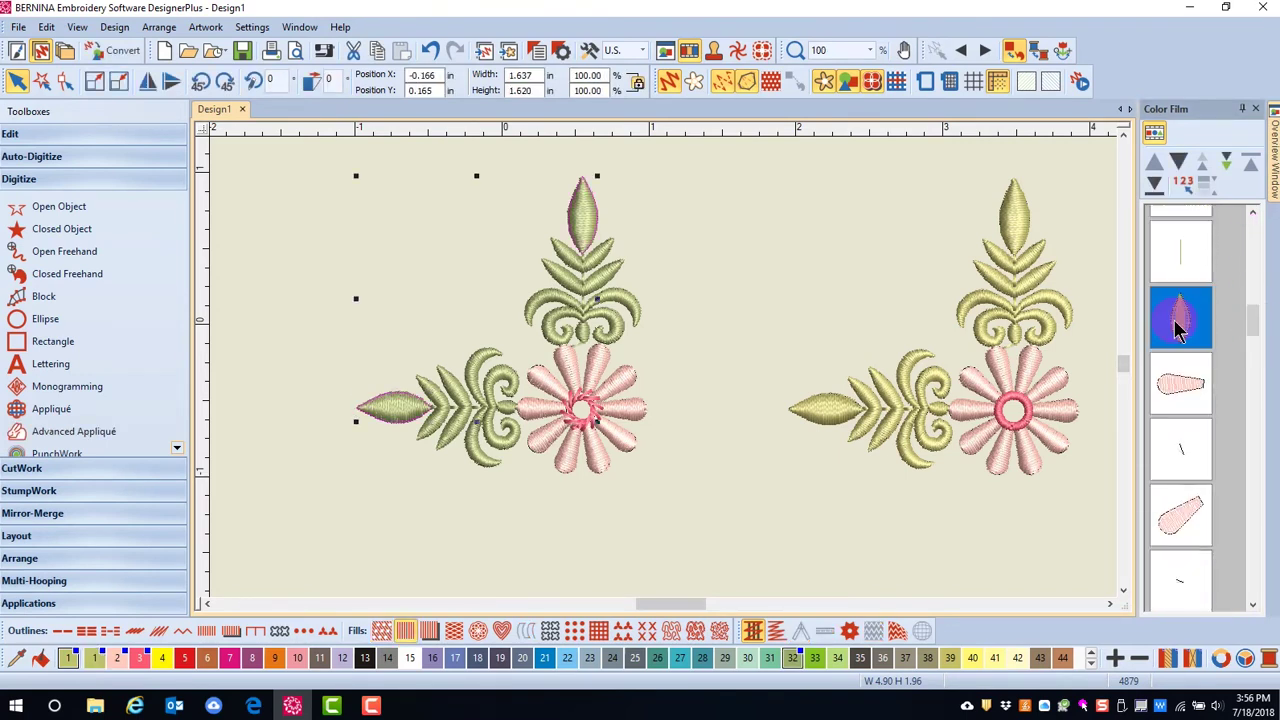
{"action": "left_click", "coordinate": [95, 659]}
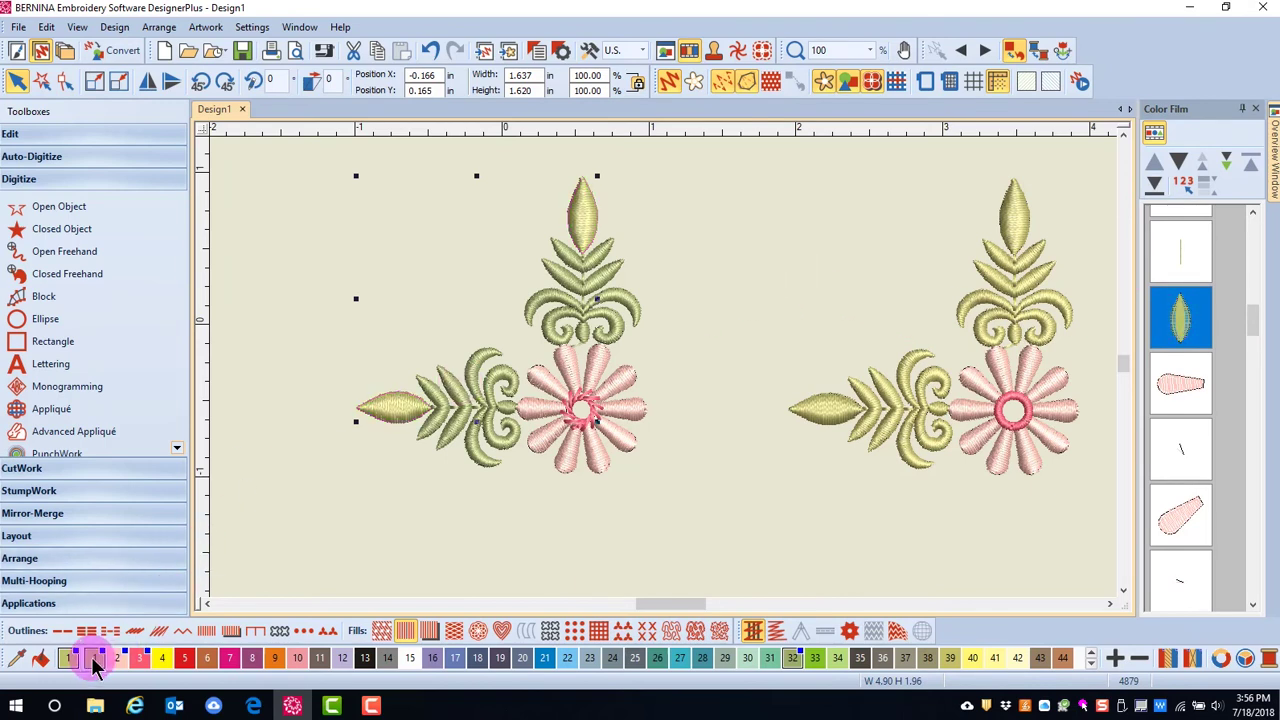
Step: Return Color Film to colour stops, scroll to the top, and select all objects with Ctrl+A
{"action": "left_click", "coordinate": [798, 253]}
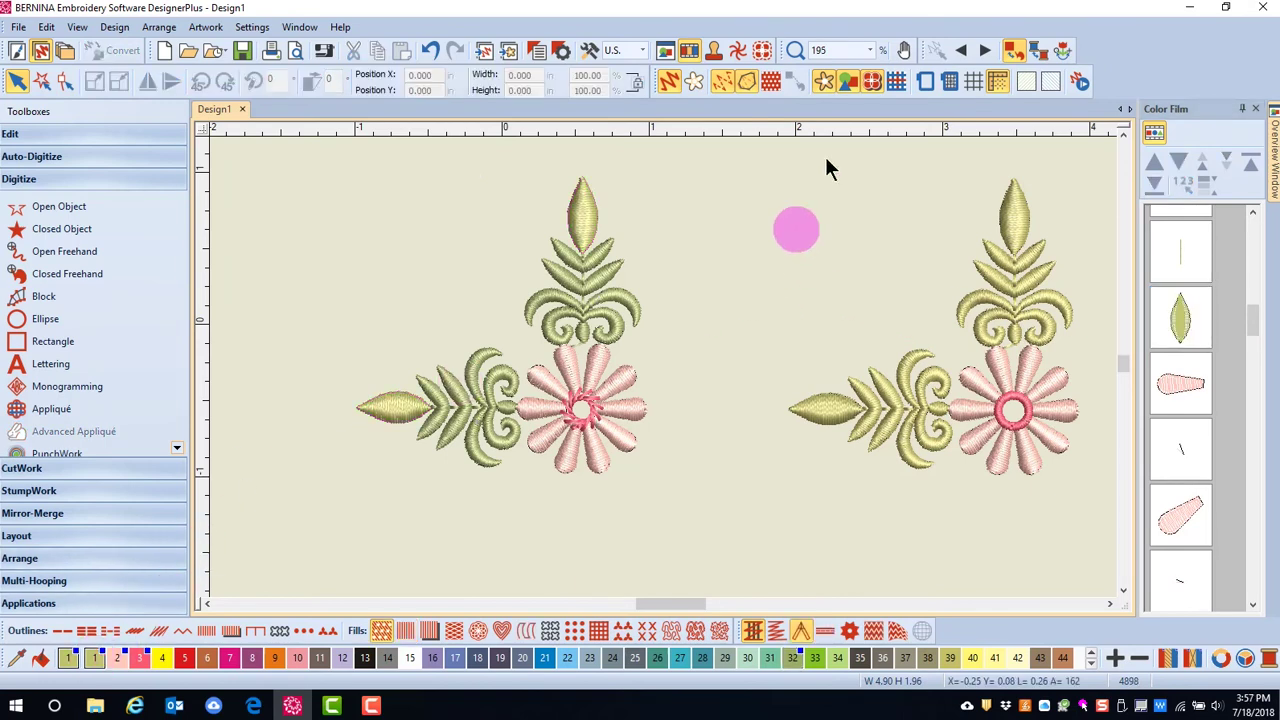
{"action": "left_click", "coordinate": [1154, 133]}
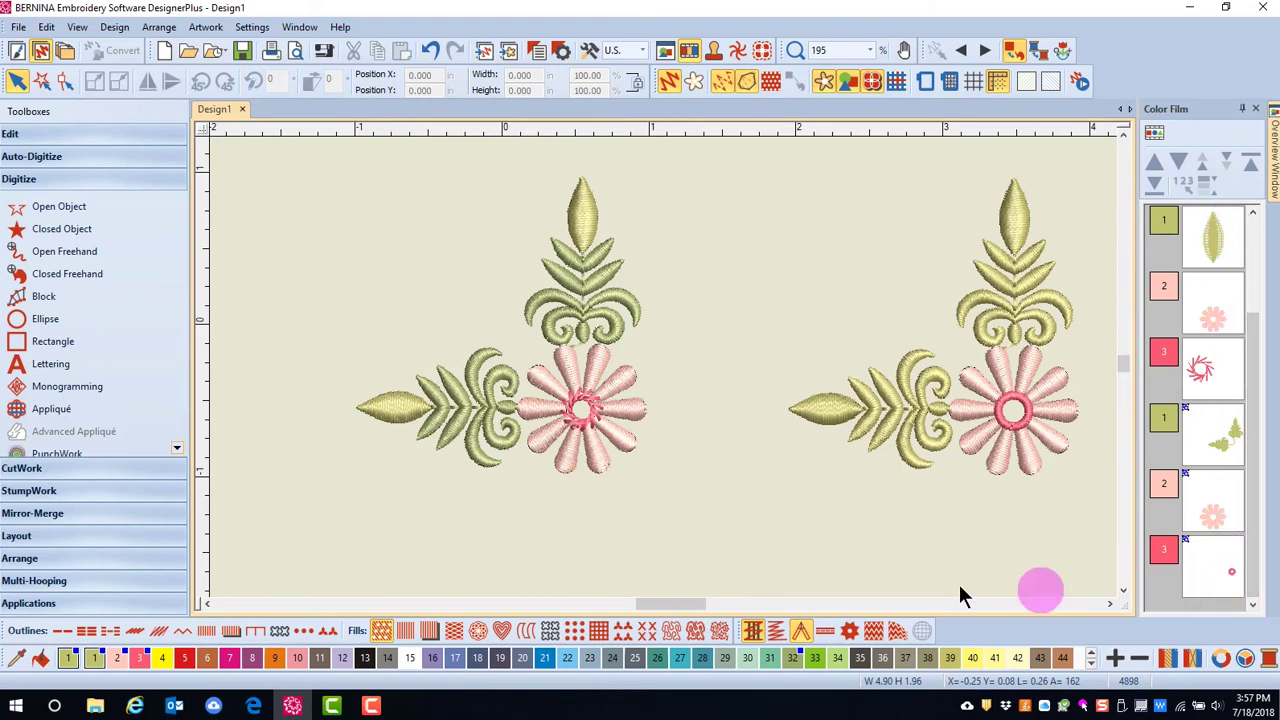
{"action": "left_click_drag", "start_coordinate": [1252, 345], "coordinate": [1258, 240]}
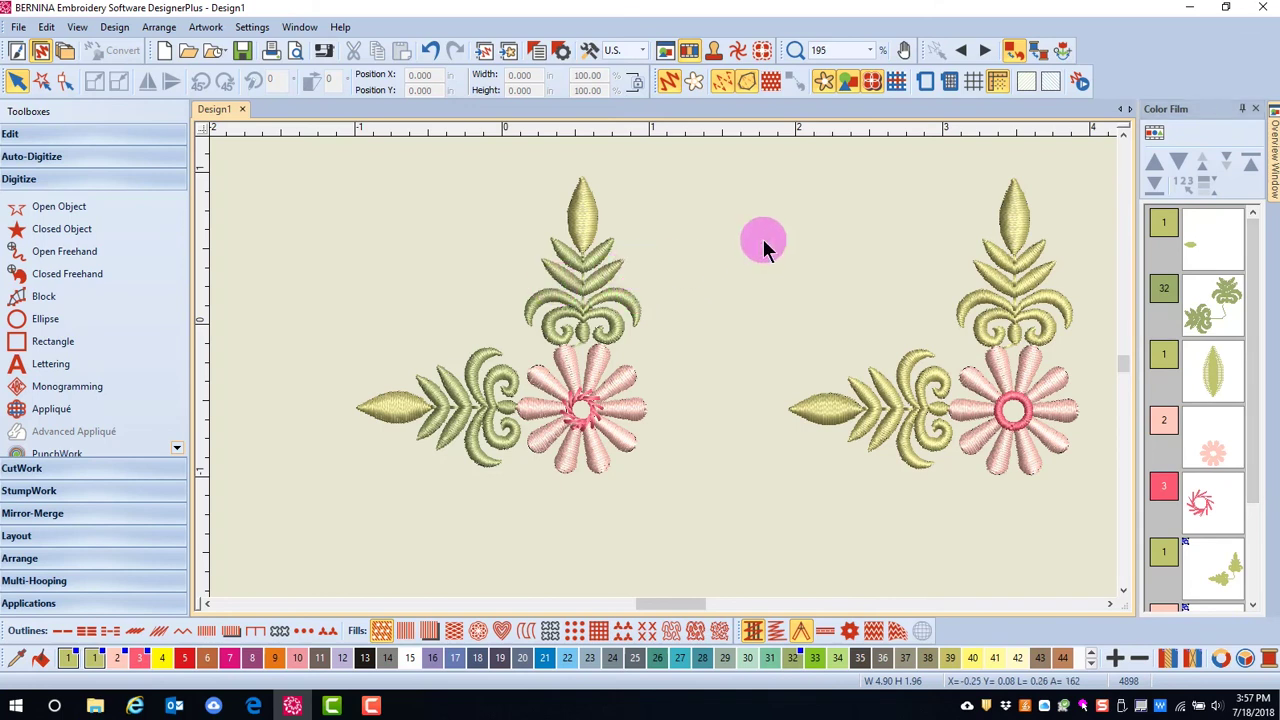
{"action": "key", "text": "ctrl+a"}
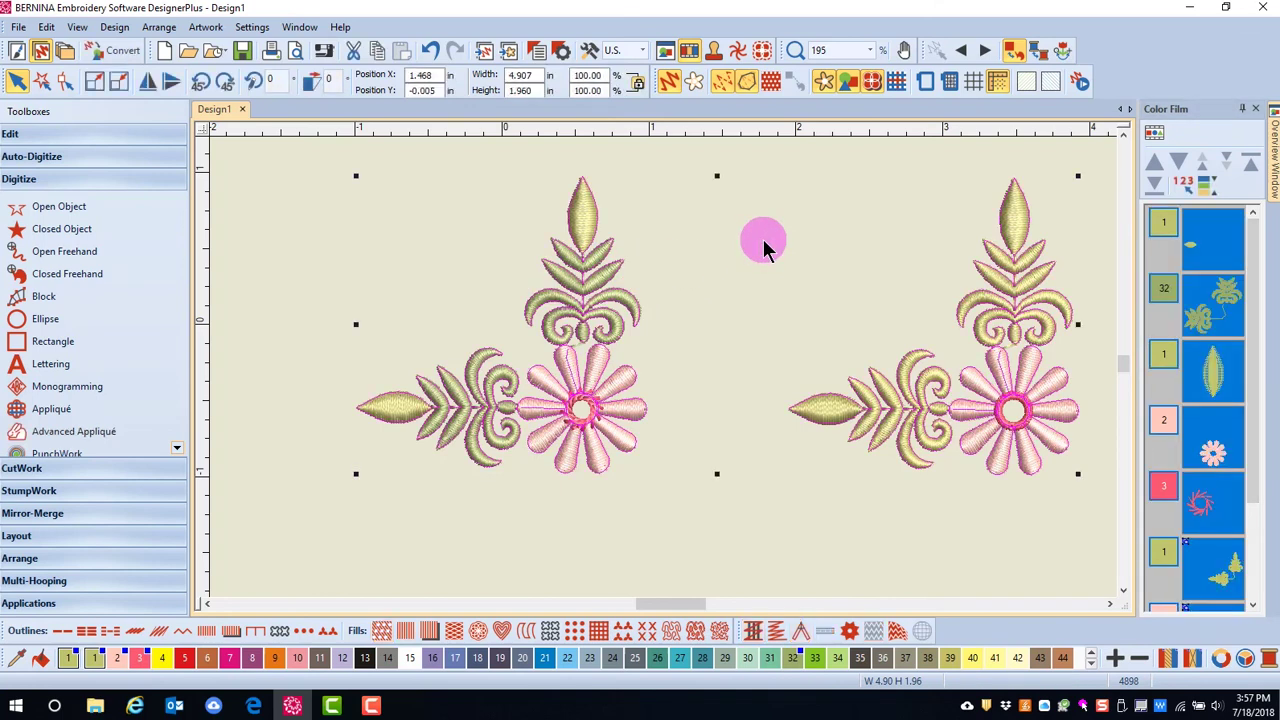
Step: Apply Sequence by Color to merge the design into stops 1, 32, 2 and 3
{"action": "left_click", "coordinate": [1203, 181]}
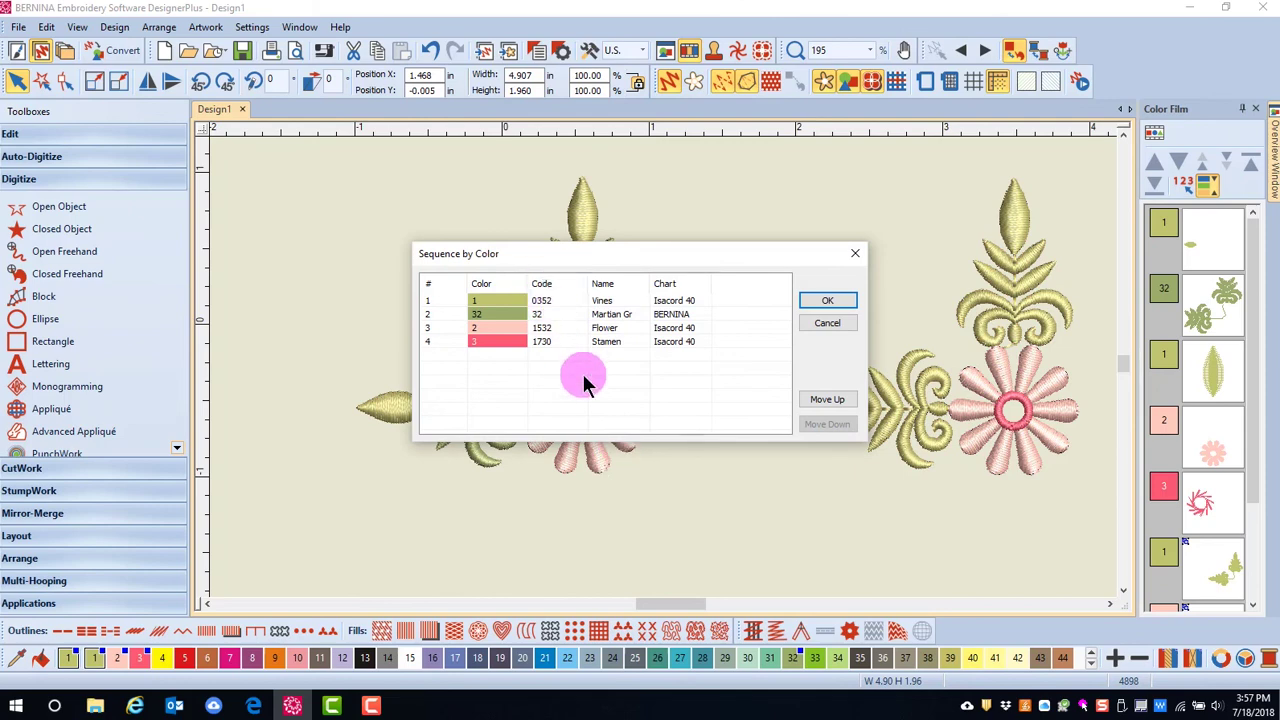
{"action": "left_click", "coordinate": [827, 300]}
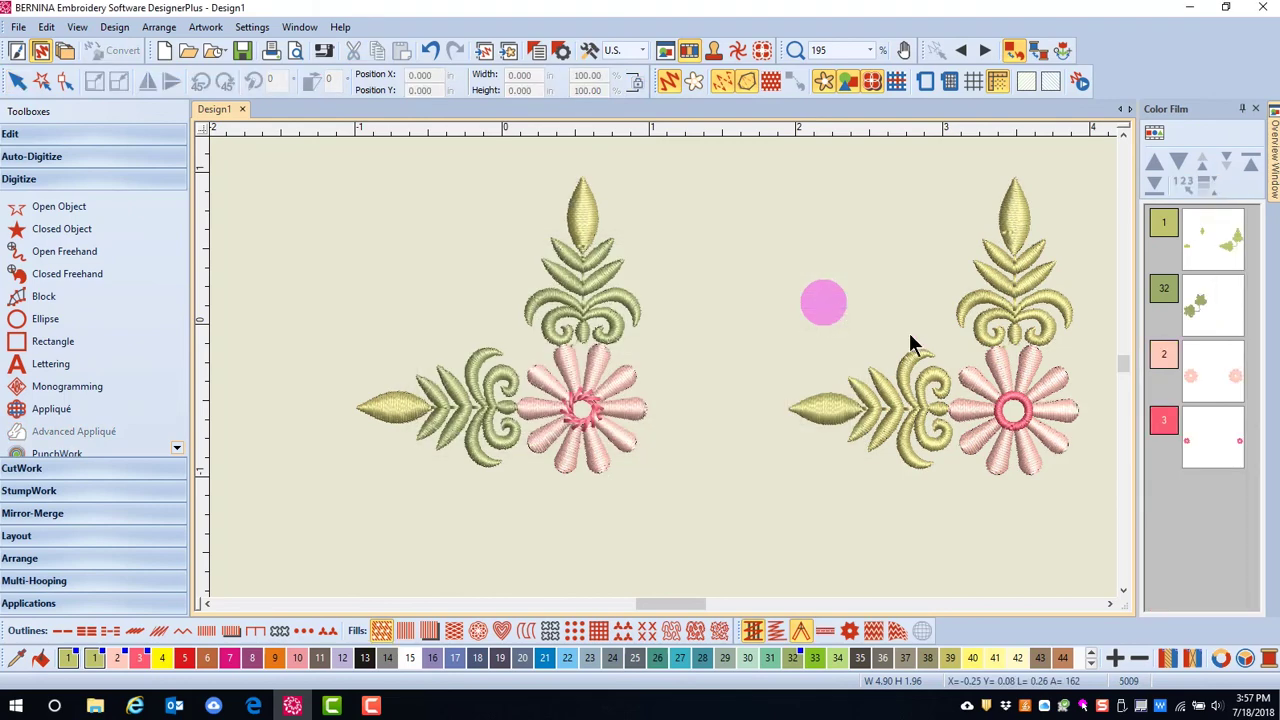